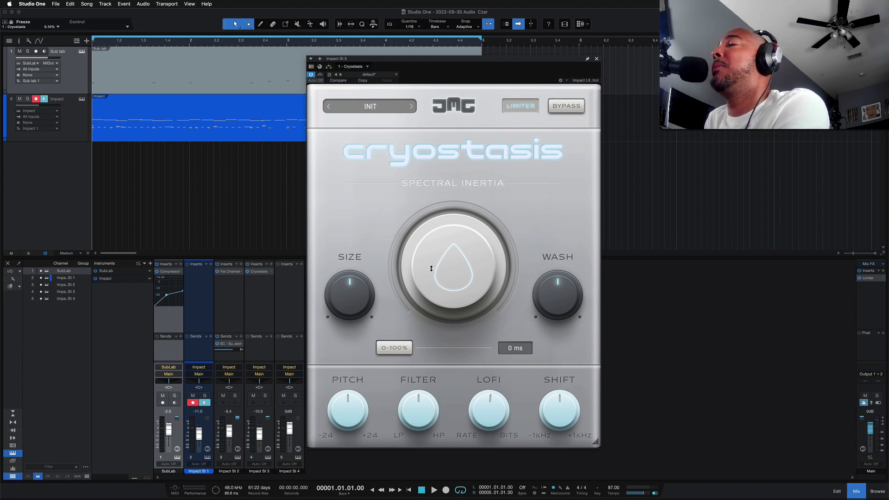
- Nudge the Cryostasis freeze amount and switch the 0-100% freeze on and back off
mouse_move(447, 297)
left_mouse_down()
mouse_move(447, 214)
mouse_move(440, 291)
left_mouse_up()
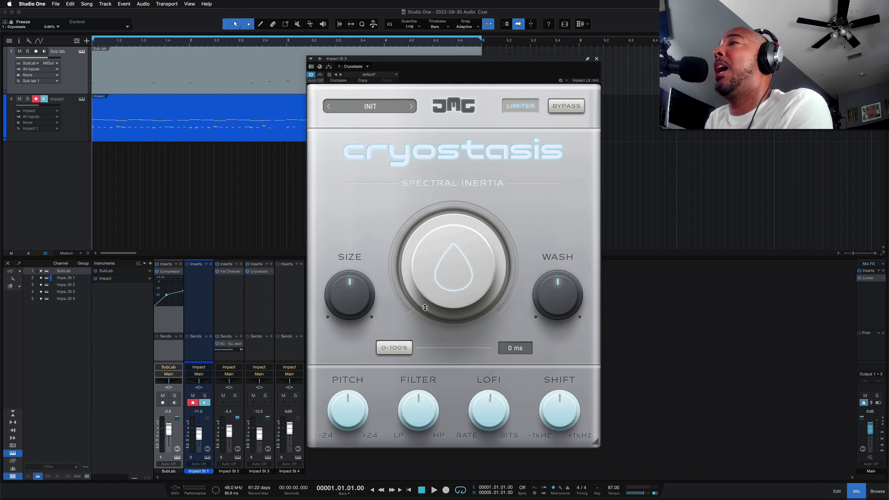
left_click(393, 350)
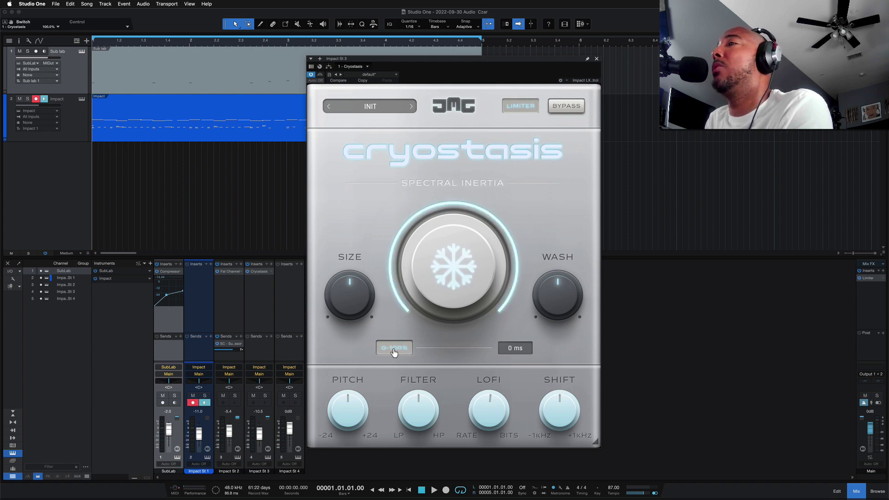
left_click(393, 352)
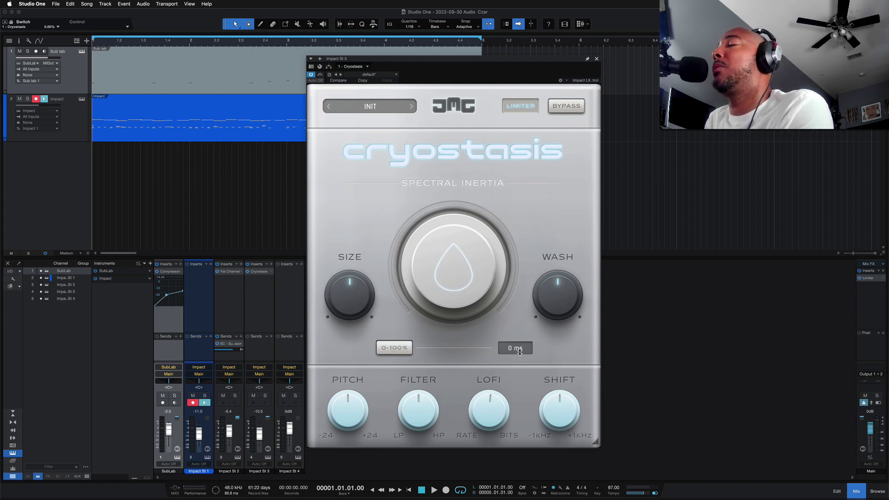
- Set the freeze transition time to 1859 ms and test it by switching the 0-100% freeze on and off
left_click_drag(520, 352, 520, 315)
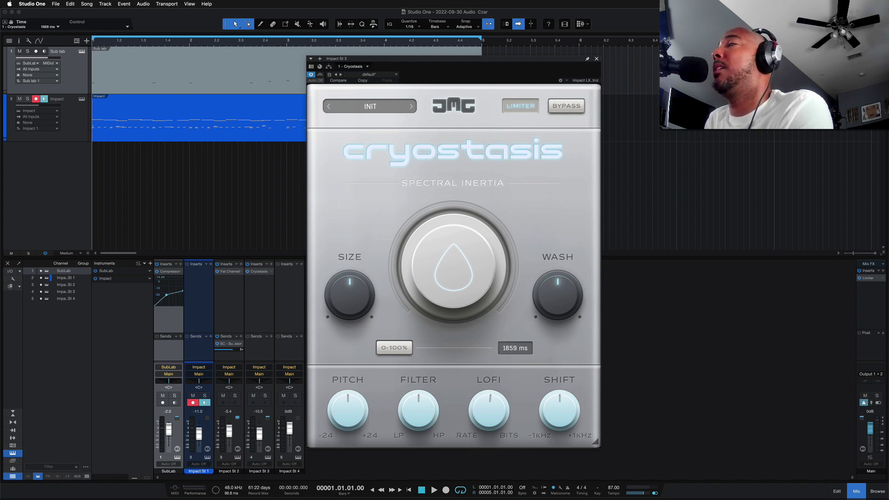
left_click(395, 352)
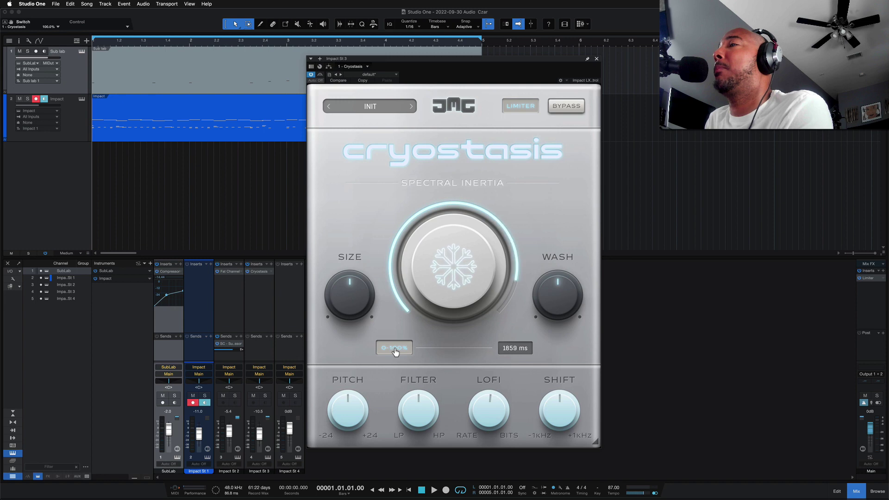
left_click(395, 352)
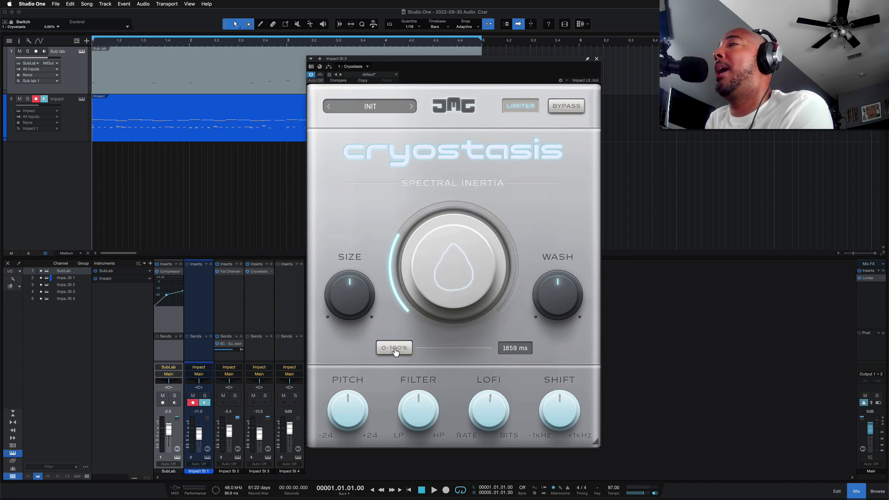
- Open the freeze time's value entry with its tempo-sync note lengths and dismiss it
left_click(513, 348)
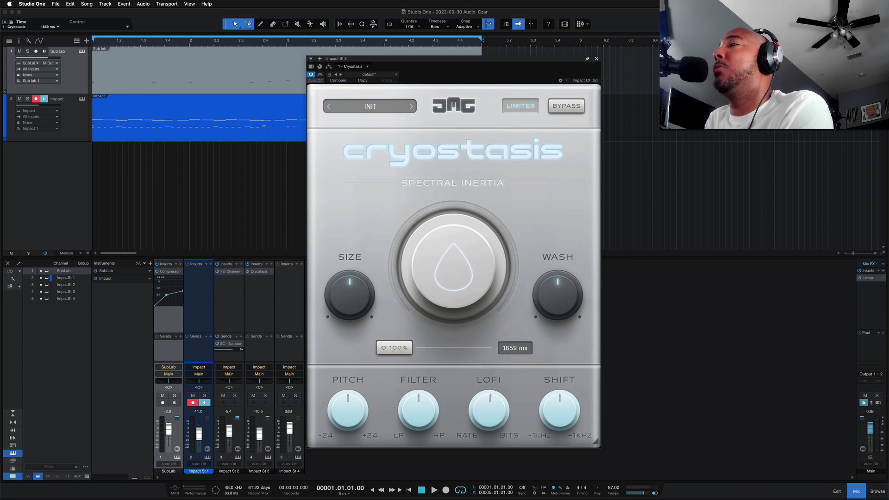
left_click(512, 349)
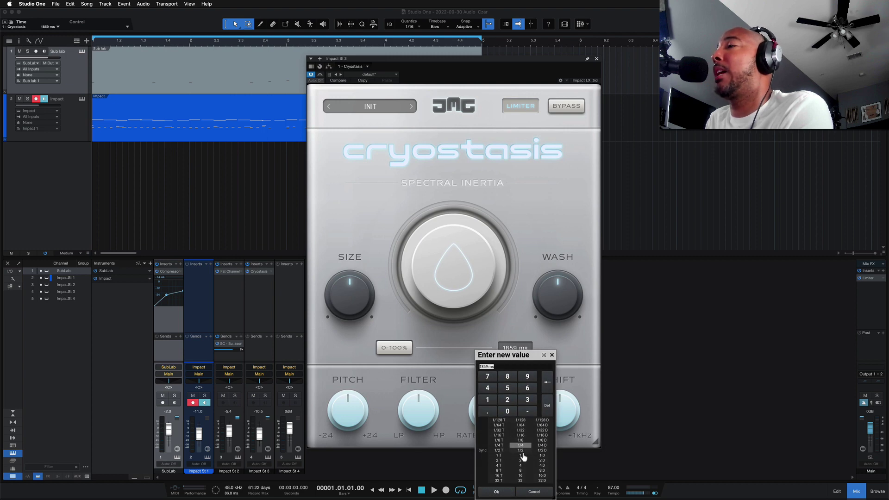
left_click(552, 356)
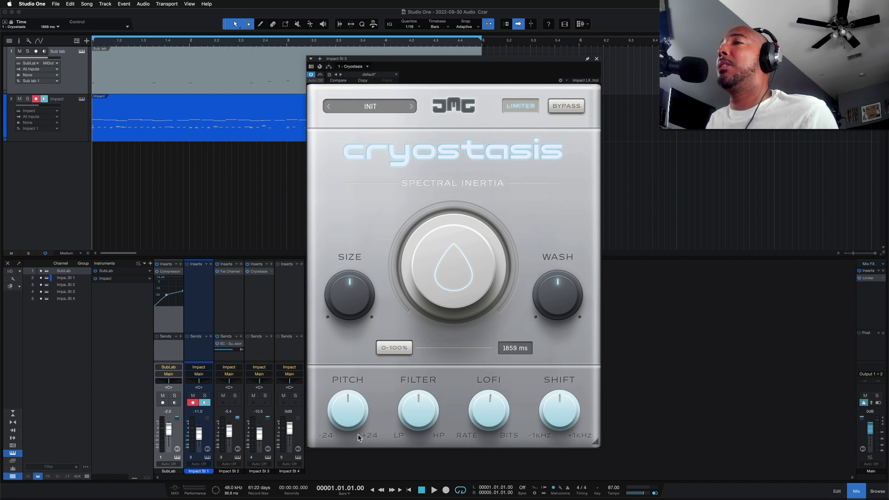
- Play the loop with the Impact St 3 channel soloed, unsolo it to hear the full mix, and stop playback
left_click(266, 396)
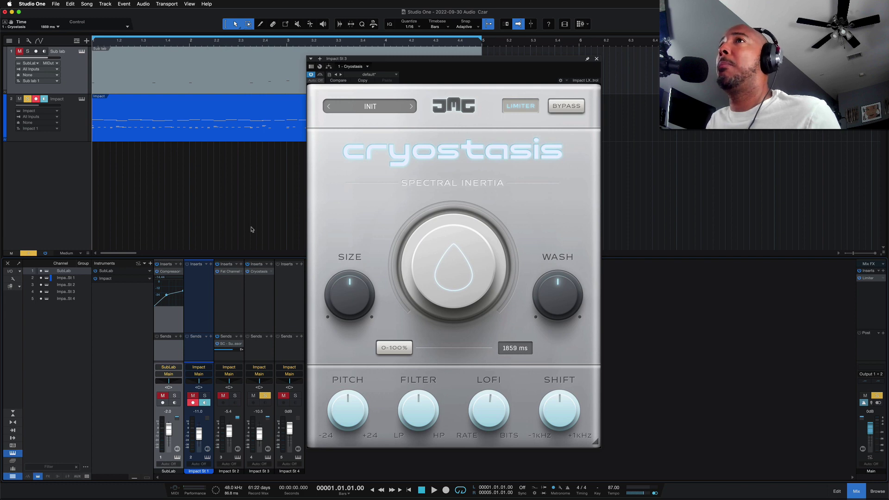
key("space")
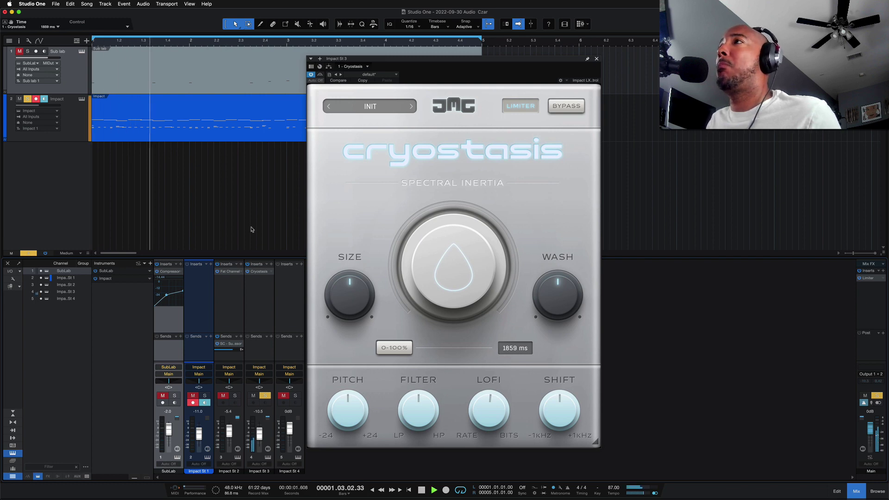
left_click(265, 396)
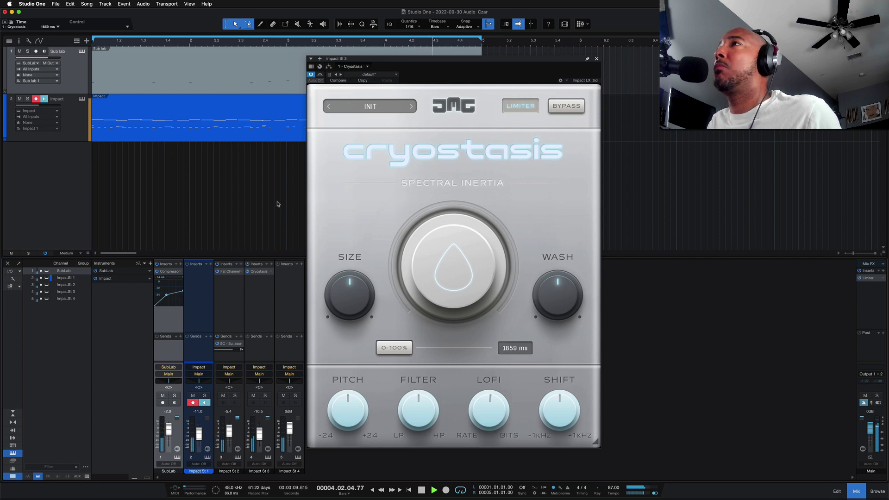
key("space")
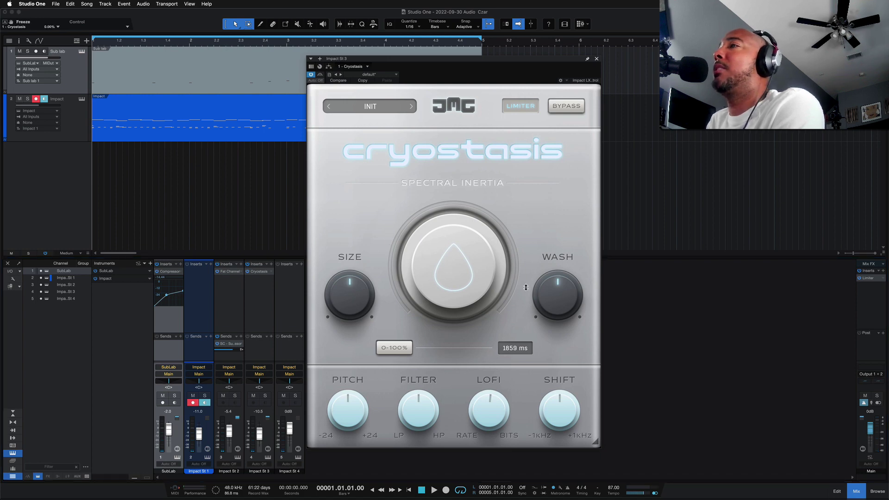
- Raise the freeze amount to 100% while the loop plays and solo the Impact St 3 channel
mouse_move(454, 279)
left_mouse_down()
mouse_move(454, 209)
mouse_move(454, 279)
left_mouse_up()
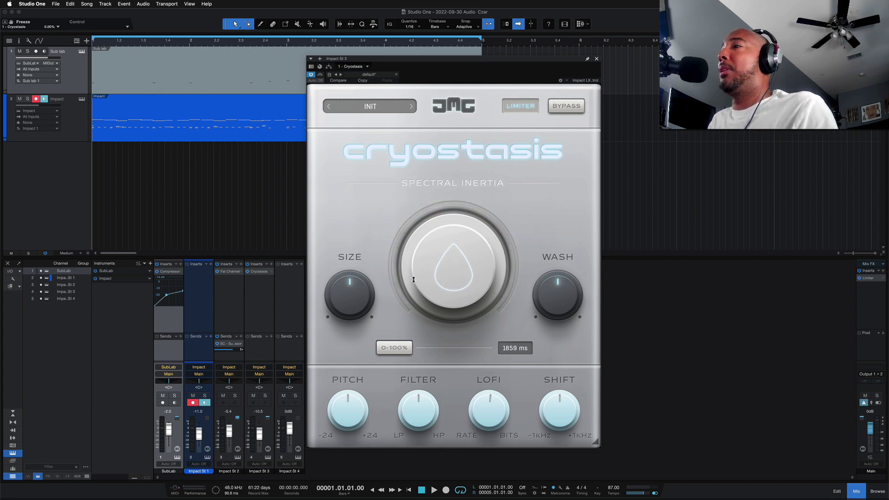
key("space")
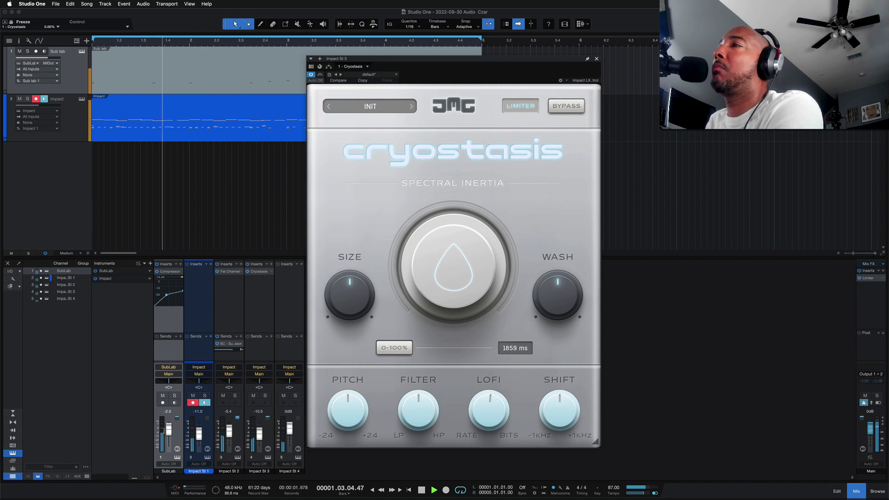
left_click_drag(437, 285, 436, 213)
left_click(266, 396)
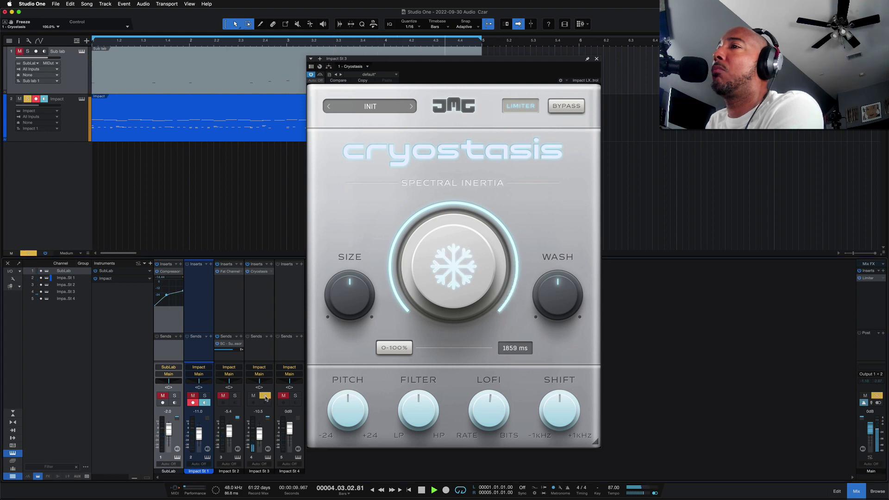
key("space")
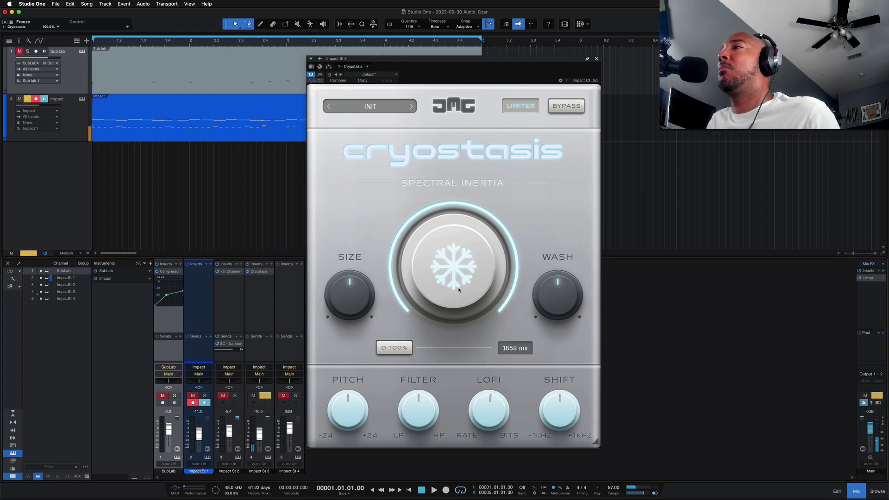
- Reset the freeze amount to 0% and raise it gradually to about 72% during playback
left_click(456, 284)
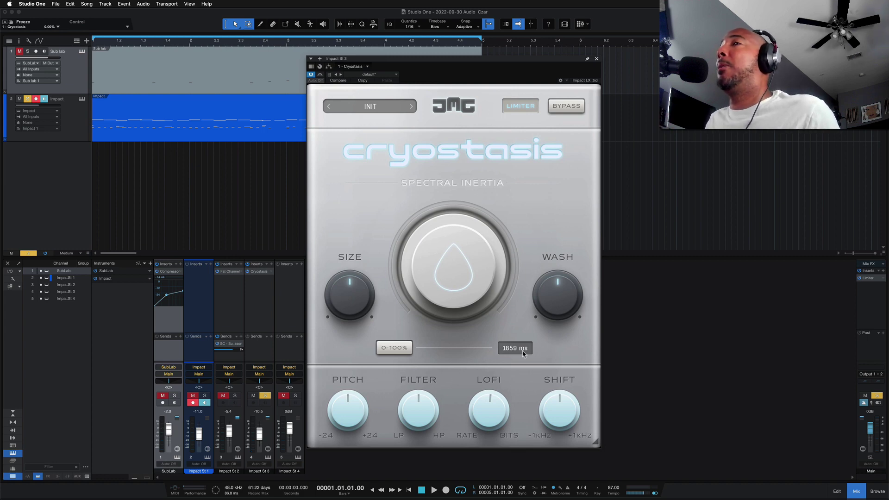
key("space")
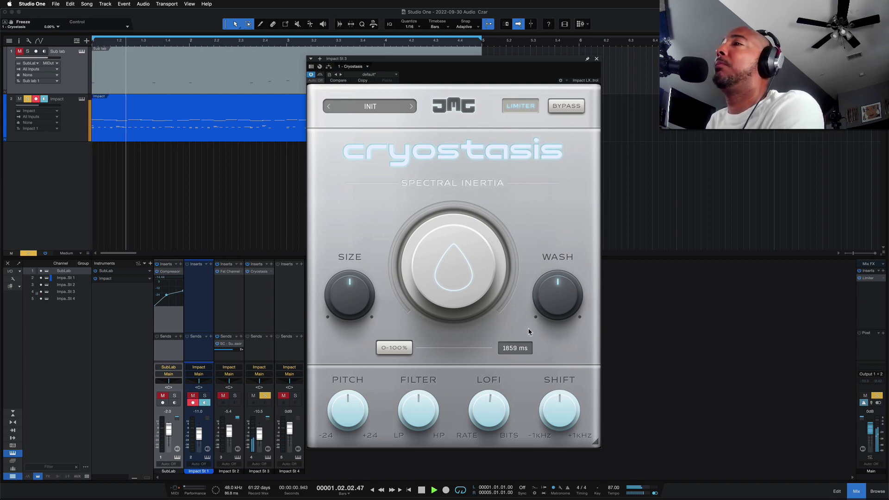
left_click_drag(454, 277, 454, 245)
- Sweep Size low, up to 750 ms and back to its middle setting, and raise Wash to 100%
left_click_drag(350, 295, 350, 321)
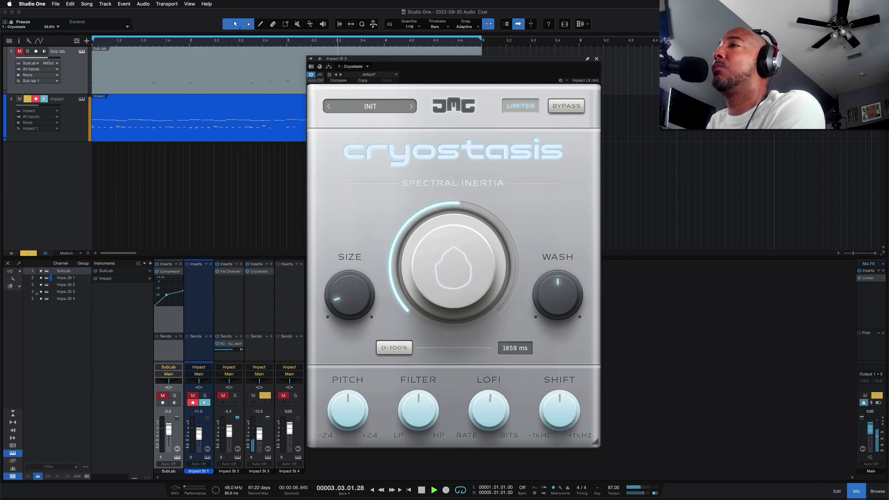
left_click_drag(353, 304, 353, 265)
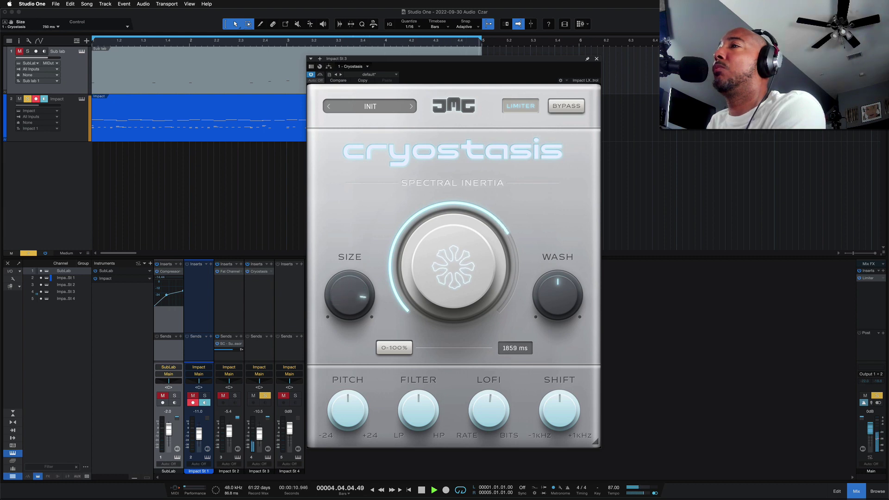
left_click_drag(569, 284, 569, 260)
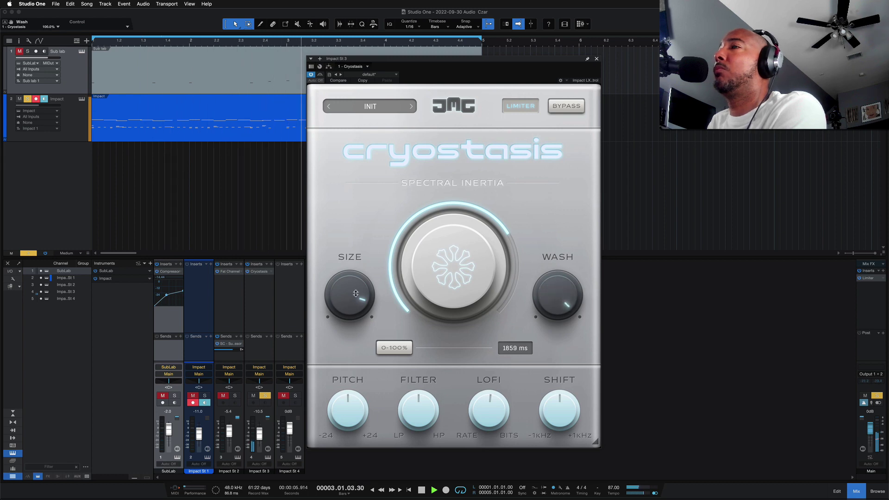
left_click_drag(350, 292, 350, 313)
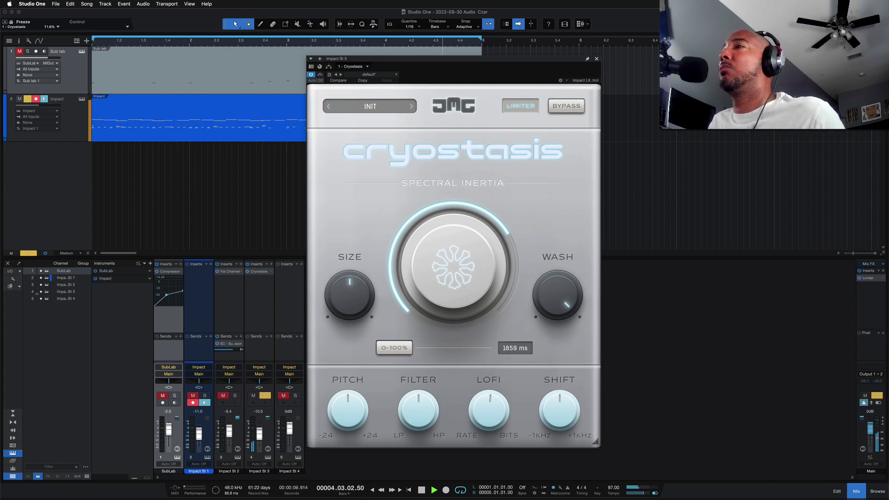
- Audition the 0-100% freeze on and off, and return Wash to its middle setting with playback stopped
left_click(400, 352)
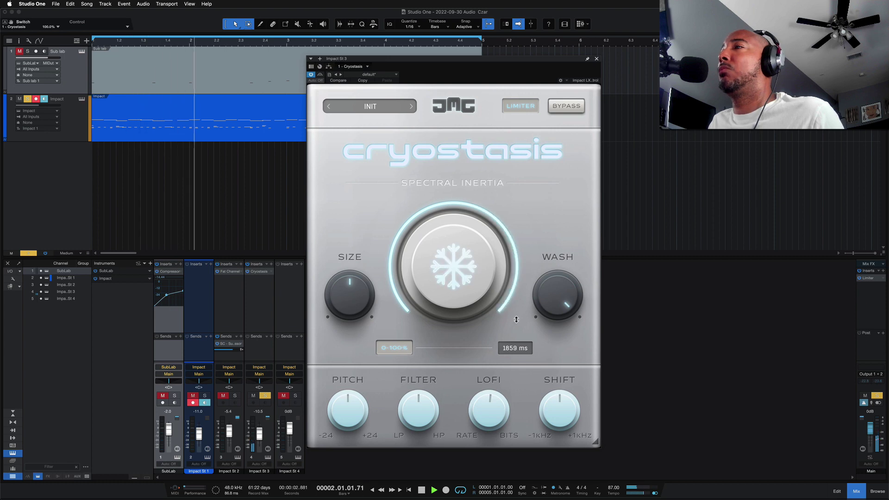
left_click(401, 351)
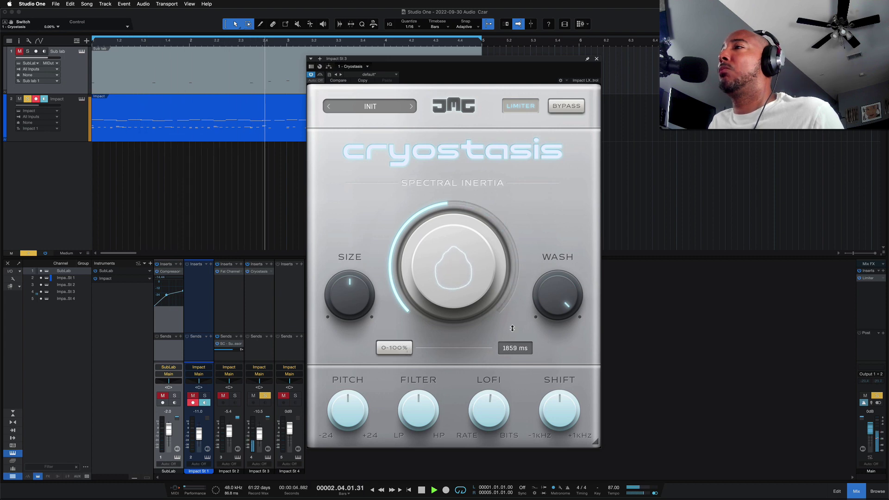
key("space")
left_click_drag(543, 309, 543, 346)
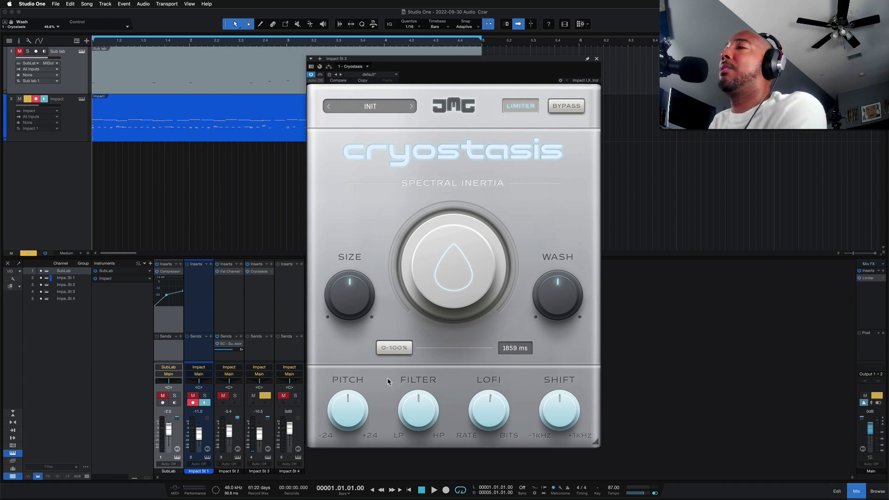
- Lower the effect's Pitch well below zero and set the freeze time to 3119 ms
left_click_drag(350, 403, 349, 420)
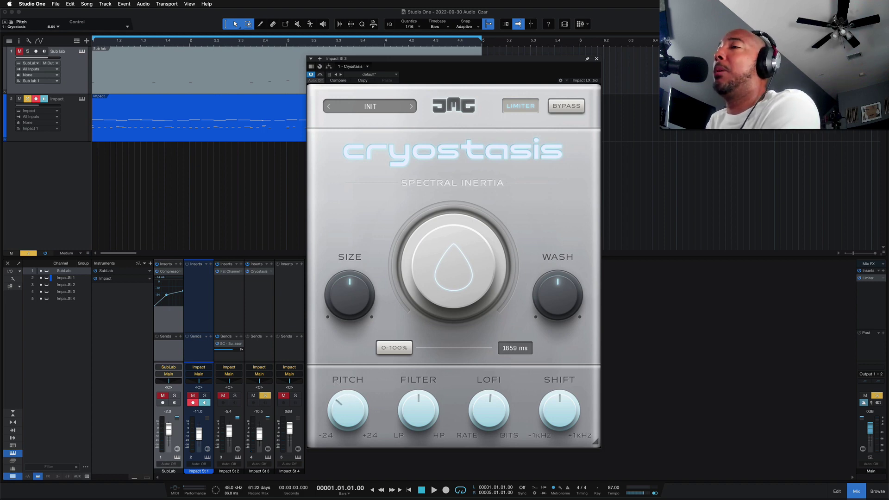
mouse_move(514, 350)
left_mouse_down()
mouse_move(515, 335)
mouse_move(515, 346)
left_mouse_up()
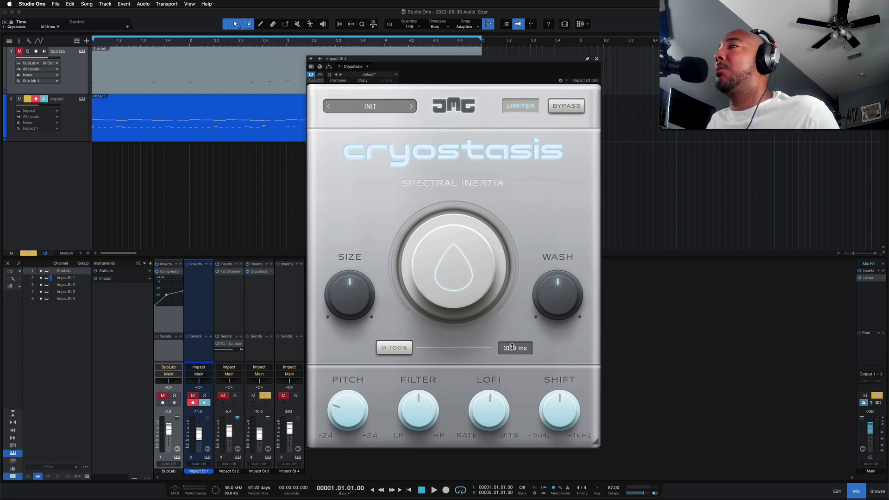
- Play the loop and audition the pitched-down effect by switching the 0-100% freeze on and off
key("space")
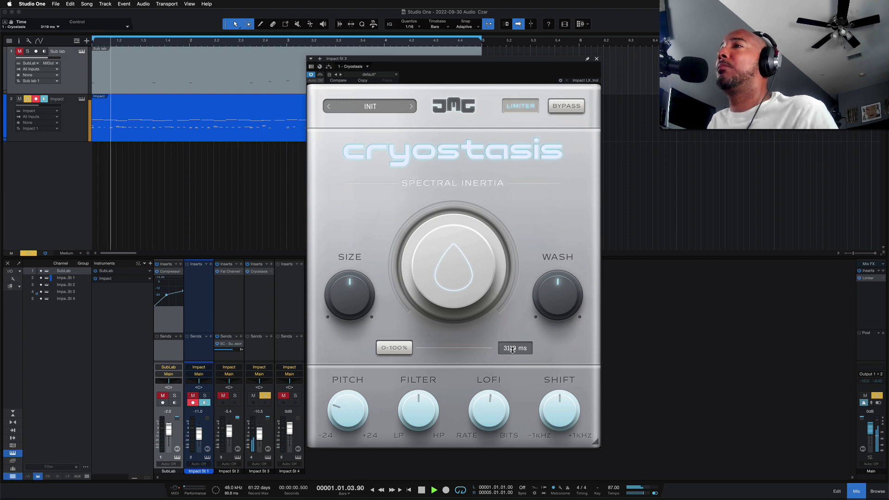
left_click(395, 348)
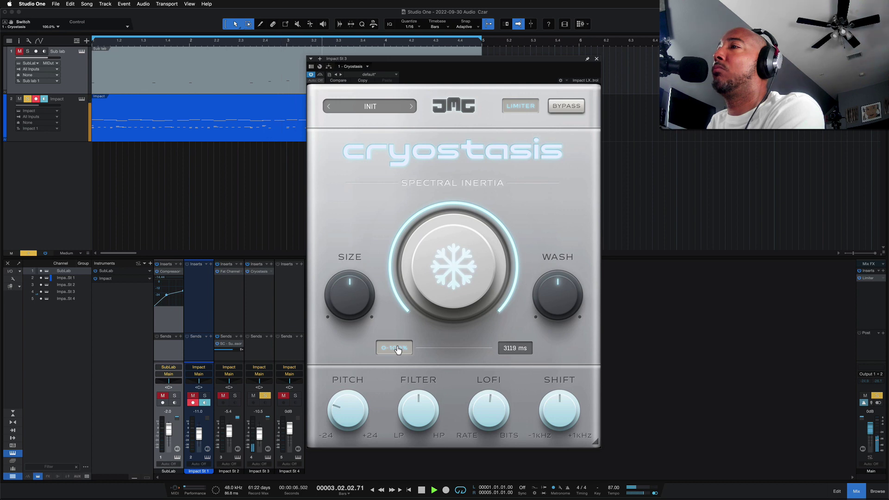
left_click(394, 349)
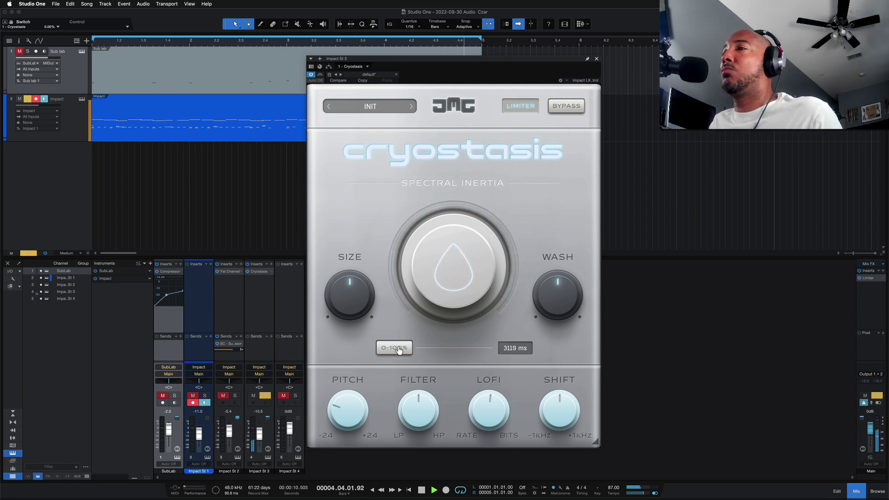
key("space")
- Return Pitch to its middle setting and raise the freeze amount to about 70%, with the loop playing
left_click_drag(348, 411, 348, 400)
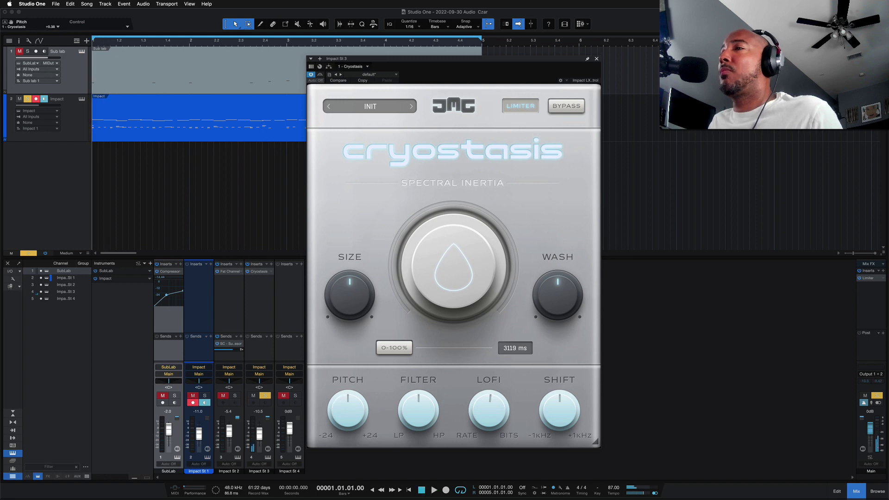
left_click(452, 305)
left_click_drag(451, 305, 452, 319)
key("space")
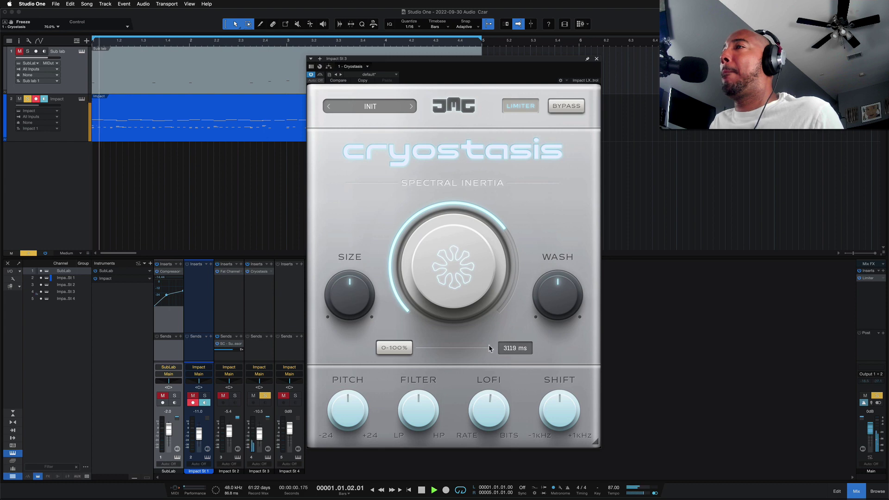
- Sweep LoFi to -72% and to +100% while lowering the freeze amount to about 47%, and stop playback
left_click_drag(488, 401, 487, 433)
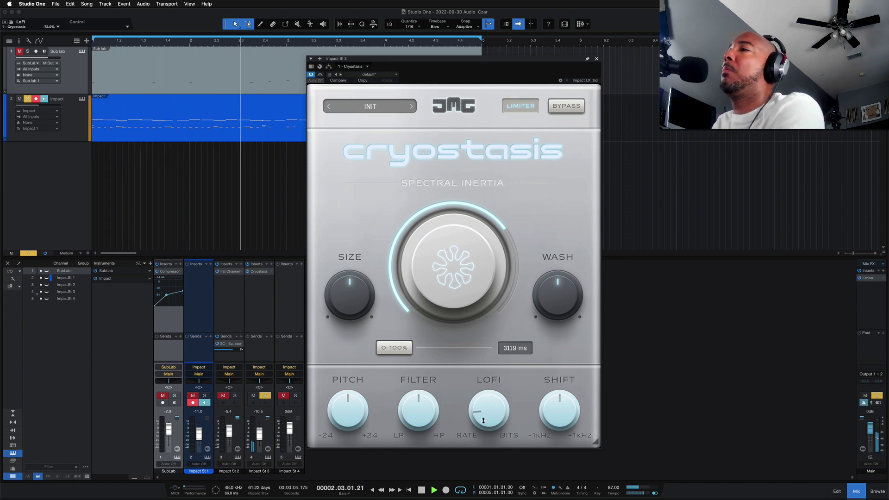
mouse_move(454, 315)
left_mouse_down()
mouse_move(454, 339)
mouse_move(454, 296)
mouse_move(454, 330)
left_mouse_up()
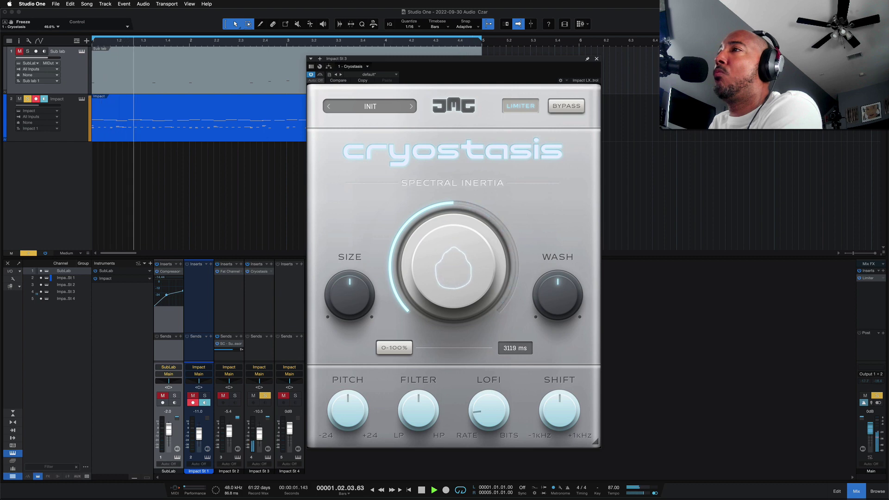
left_click_drag(484, 394, 485, 340)
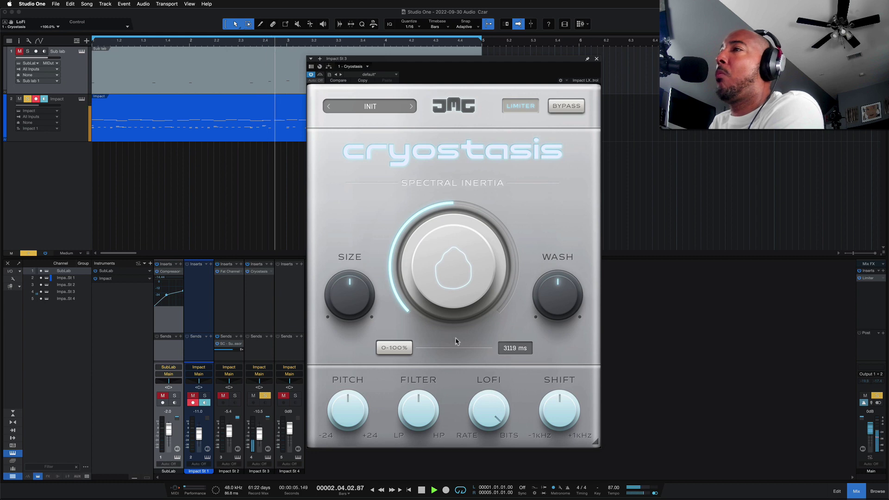
mouse_move(454, 298)
left_mouse_down()
mouse_move(455, 273)
mouse_move(454, 316)
mouse_move(454, 300)
left_mouse_up()
key("space")
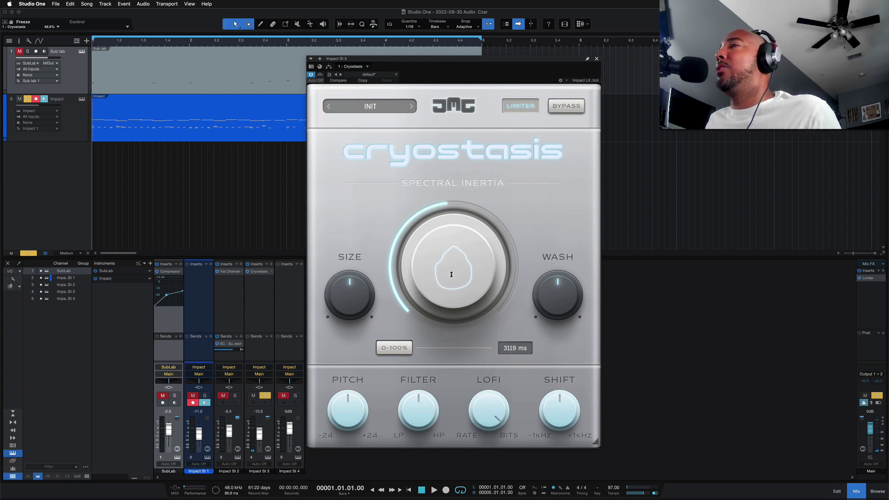
- Reset LoFi to 0% and audition the frequency Shift around zero during playback
key("space")
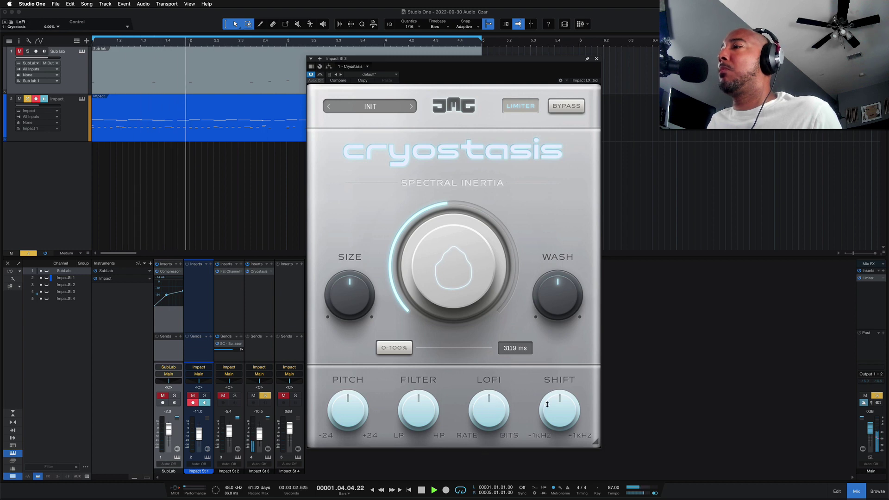
mouse_move(560, 409)
left_mouse_down()
mouse_move(560, 429)
mouse_move(559, 396)
mouse_move(560, 405)
left_mouse_up()
key("space")
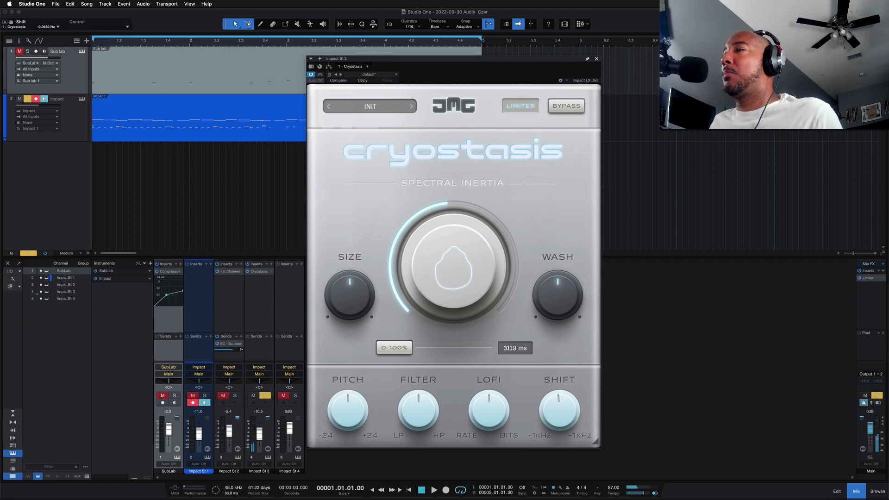